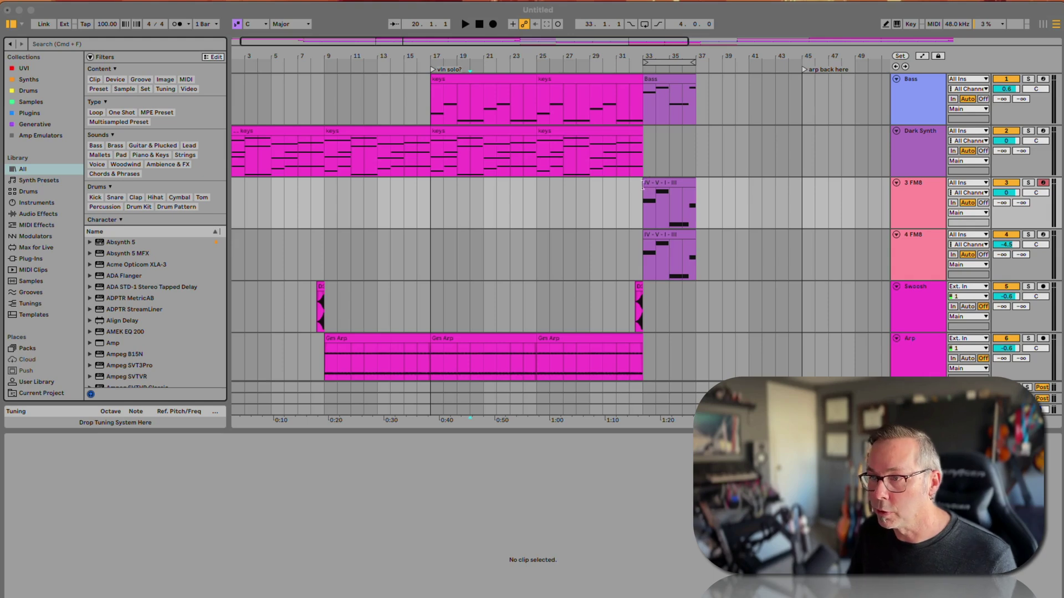
# Paste a copy of the Dark Synth track's bar 25 keys clip at bar 35 and remove the copy.
pyautogui.hscroll(2, 639, 189)
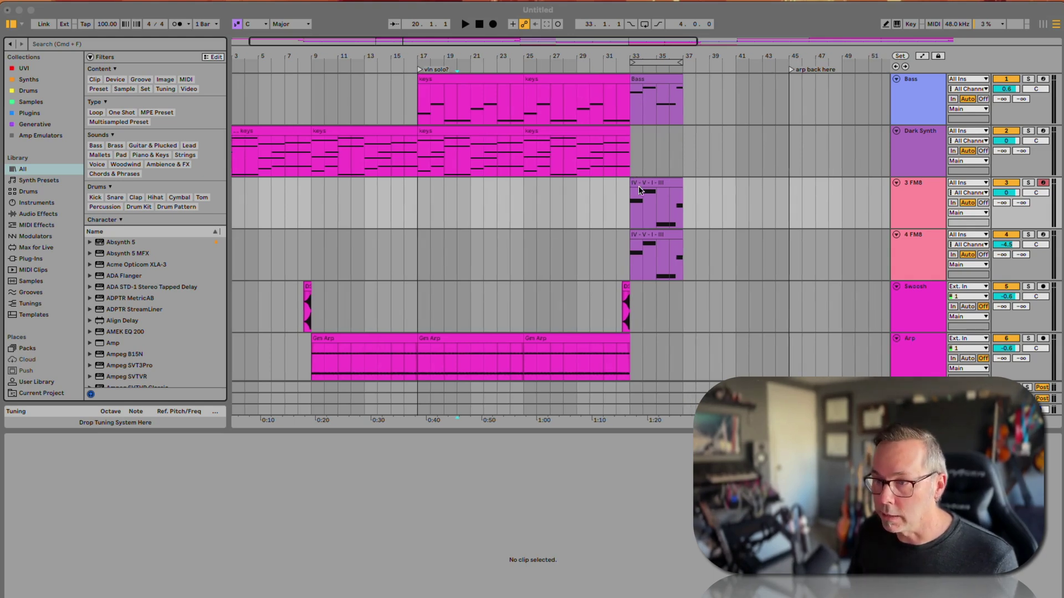
pyautogui.hscroll(-1, 536, 265)
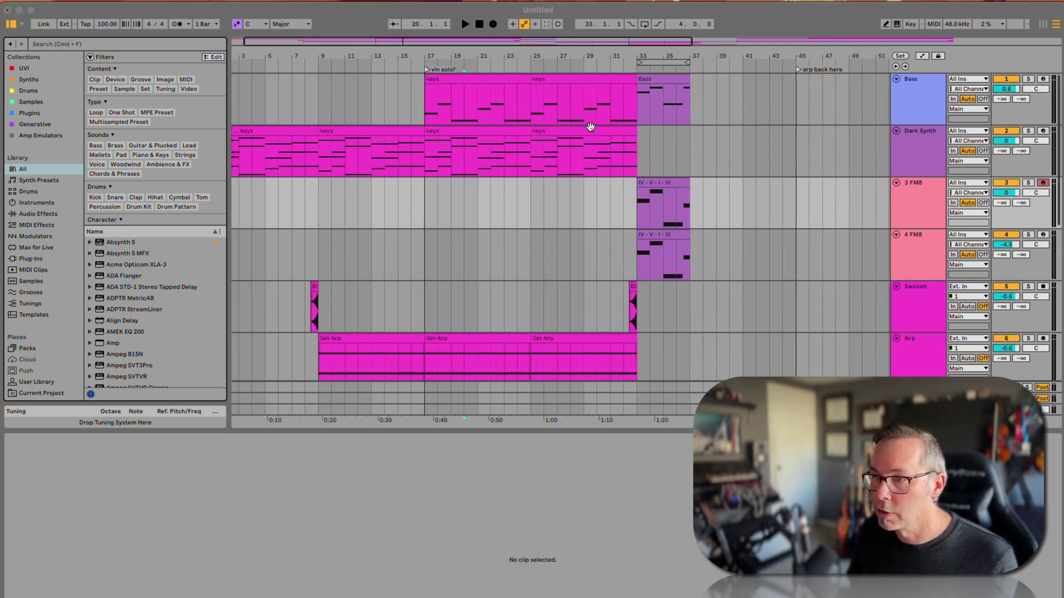
pyautogui.click(591, 134)
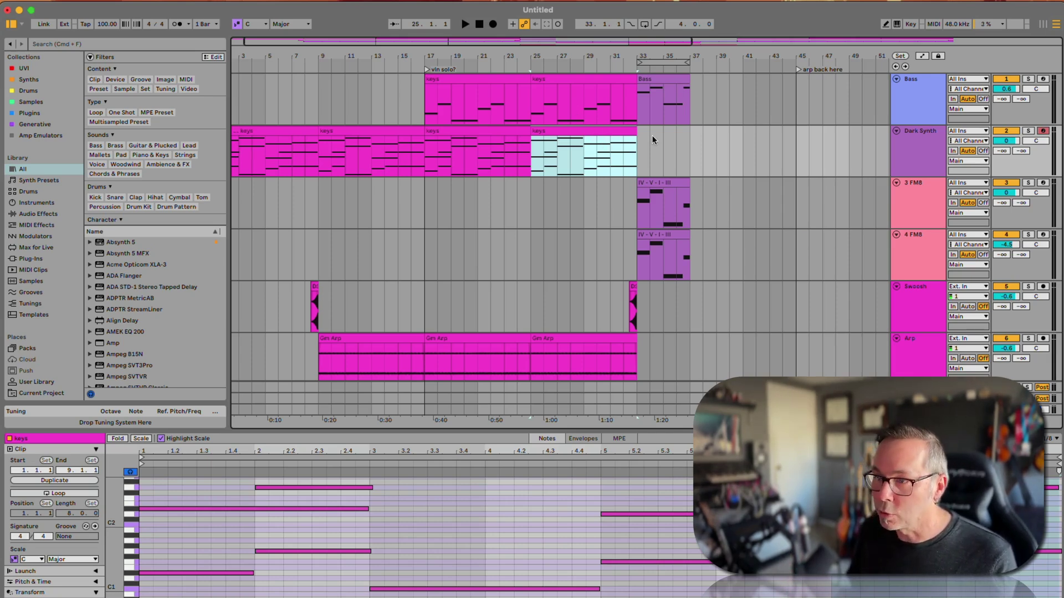
pyautogui.click(669, 141)
pyautogui.press('super+v')
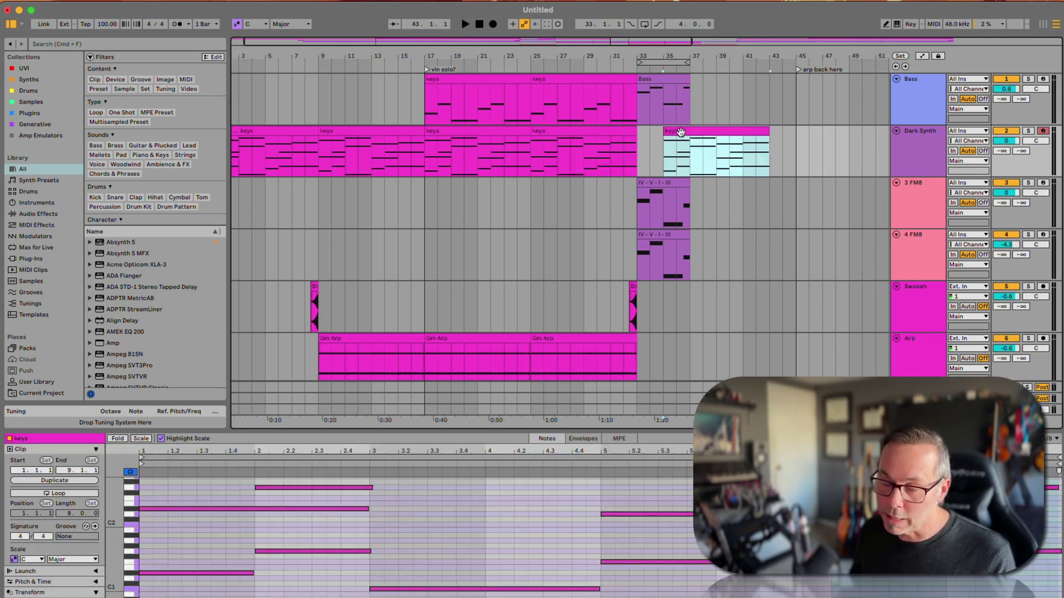
pyautogui.press('Delete')
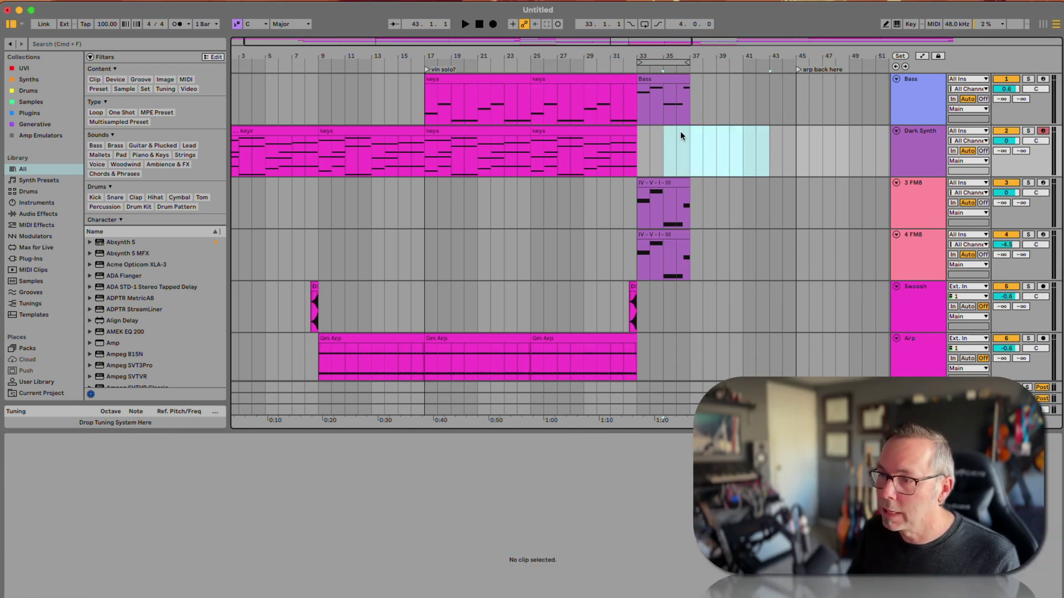
pyautogui.click(648, 141)
# Paste a copy of the bar 25 keys clip at bar 36 on the Dark Synth track and undo the paste.
pyautogui.click(565, 131)
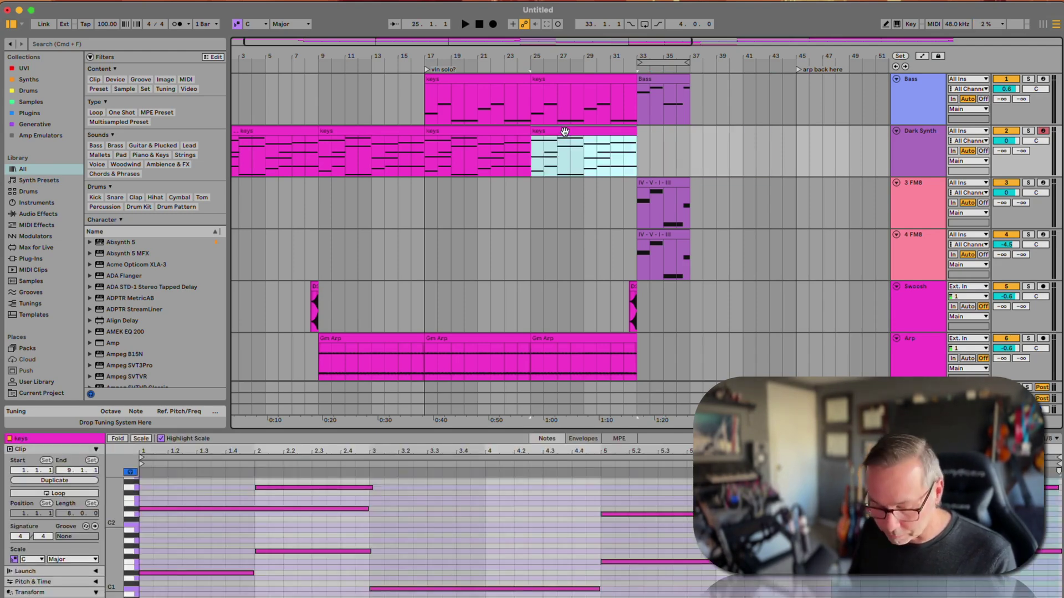
pyautogui.click(673, 147)
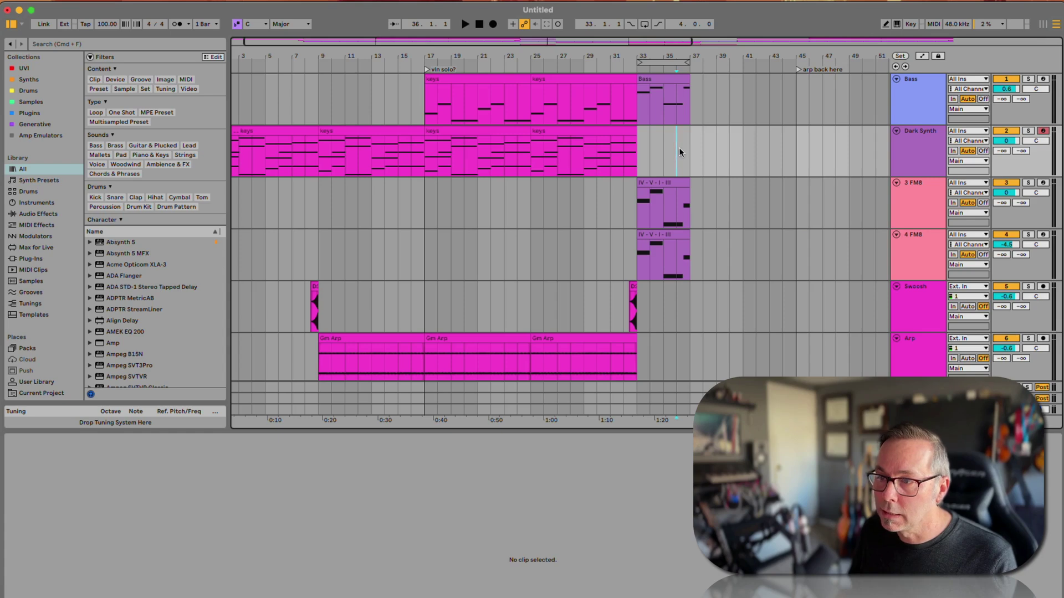
pyautogui.press('super+v')
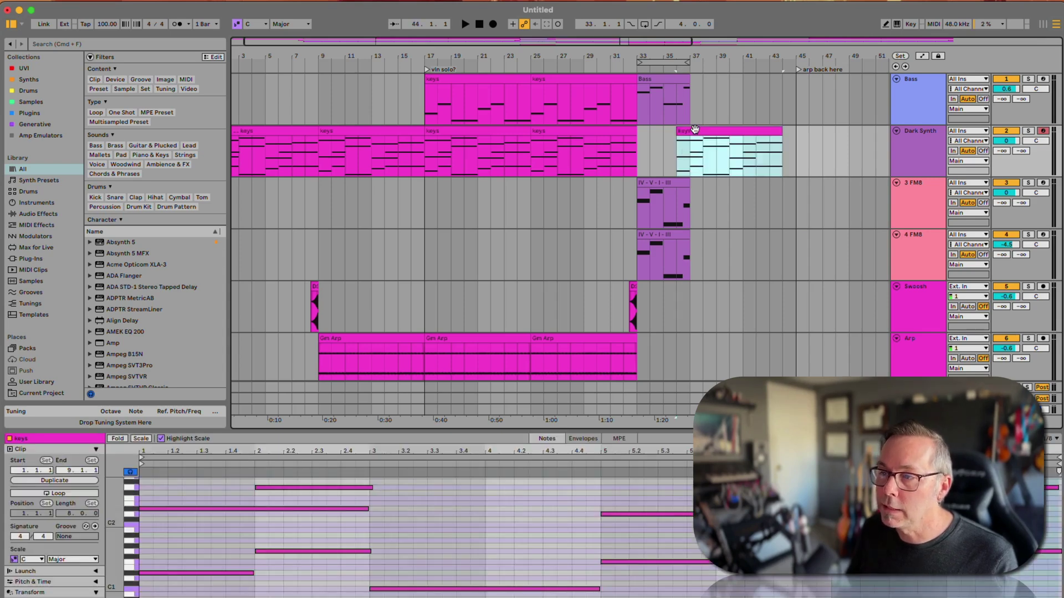
pyautogui.press('super+z')
# Duplicate the Dark Synth track's bar 25 keys clip to bar 37 and delete the duplicate.
pyautogui.click(604, 133)
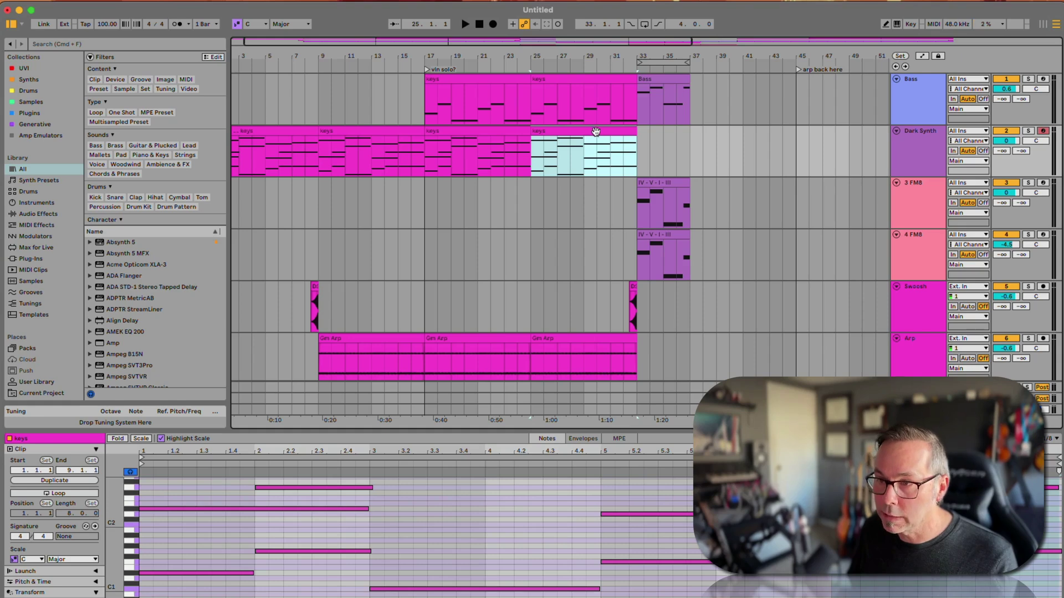
pyautogui.moveTo(552, 133); pyautogui.dragTo(711, 128)
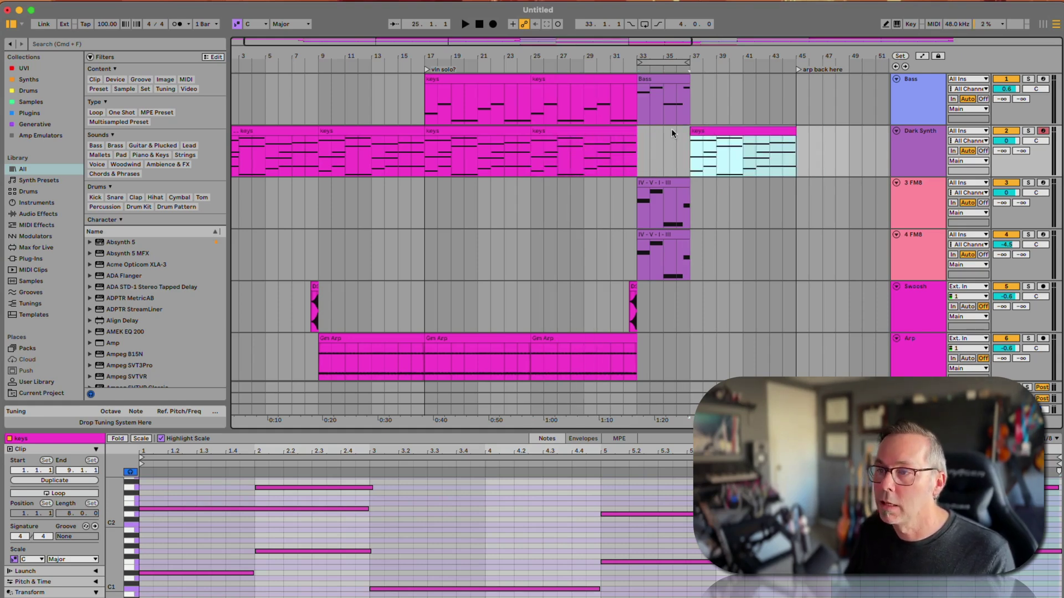
pyautogui.click(578, 131)
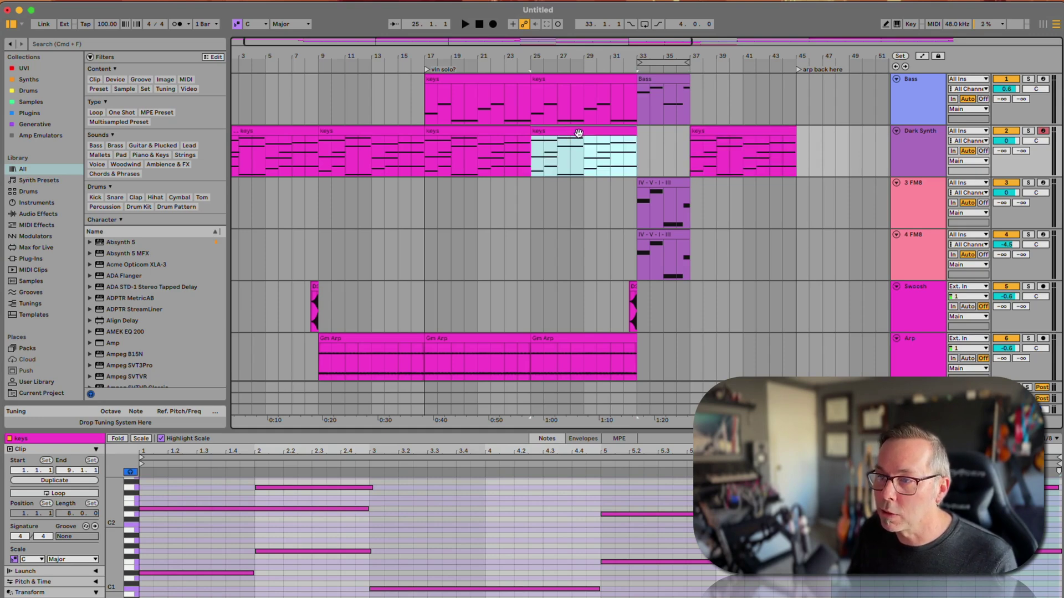
pyautogui.click(723, 133)
pyautogui.press('Delete')
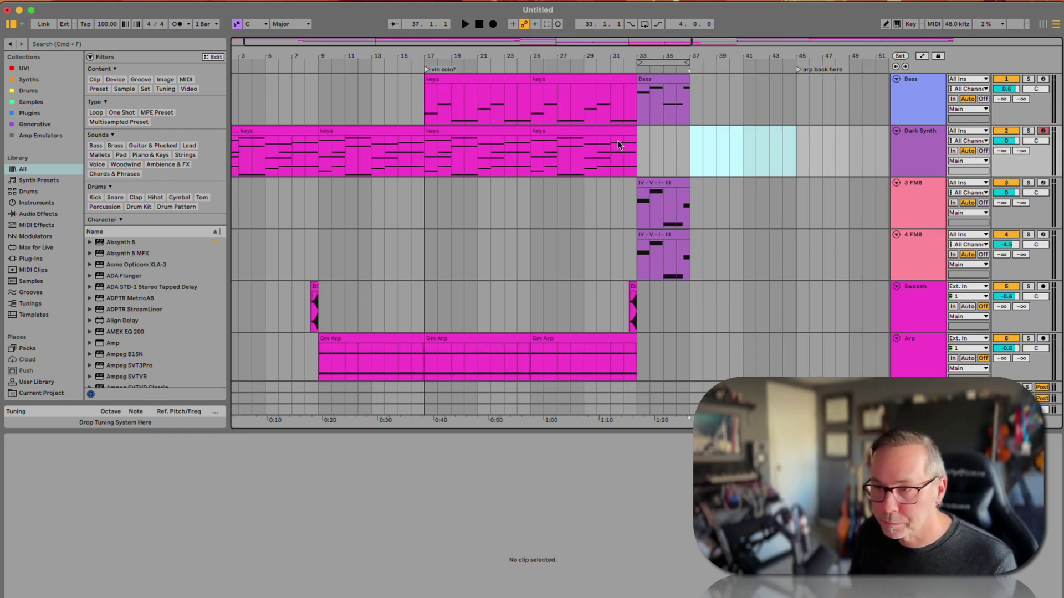
# Inspect the notes of the Bass clip at bar 33, the 3 FM8 clip and the Bass track's bar 17 keys clip.
pyautogui.click(663, 135)
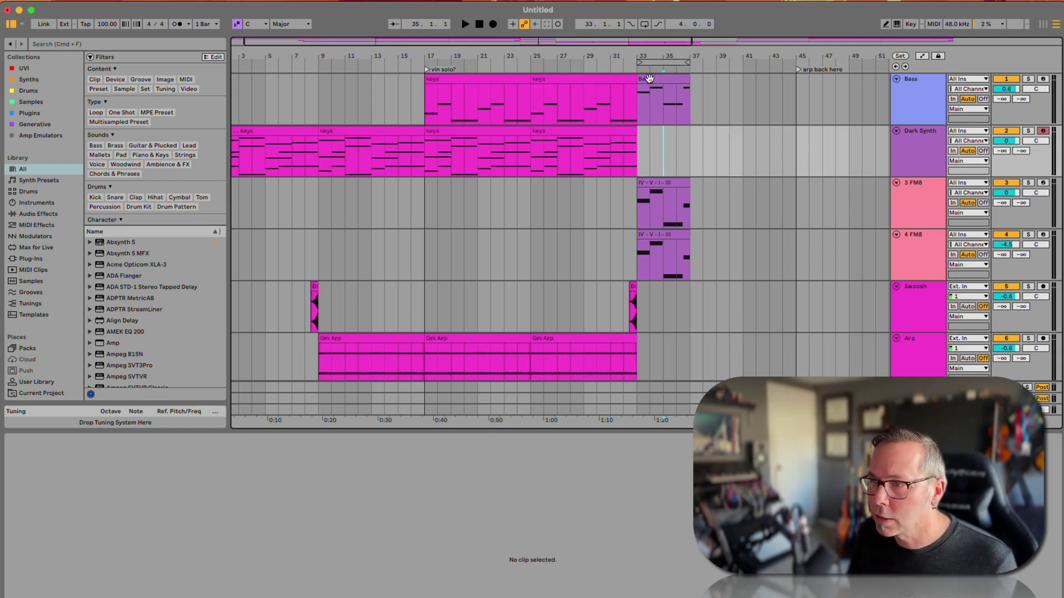
pyautogui.click(650, 78)
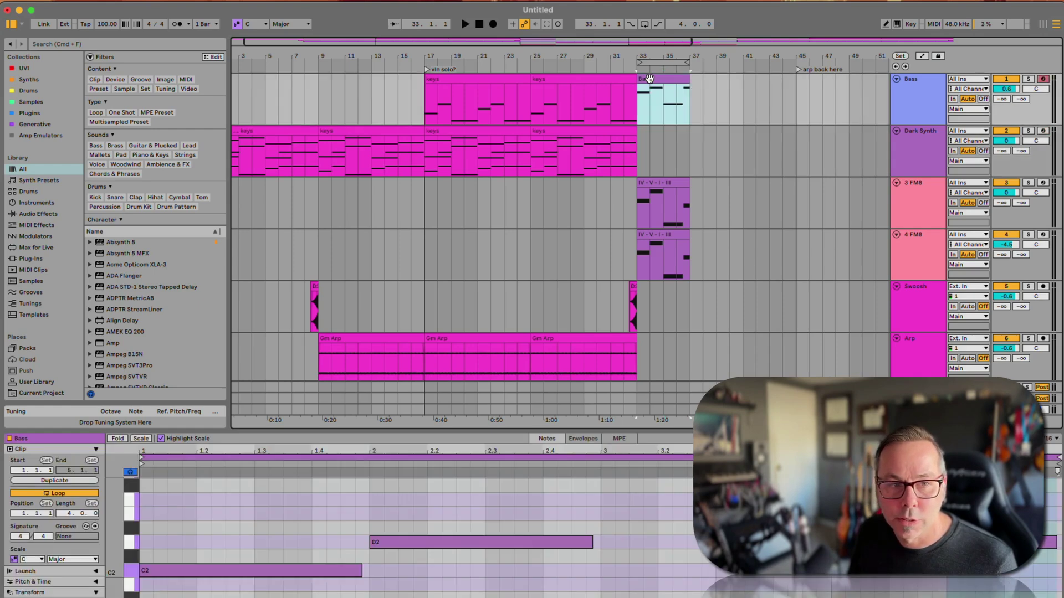
pyautogui.click(685, 182)
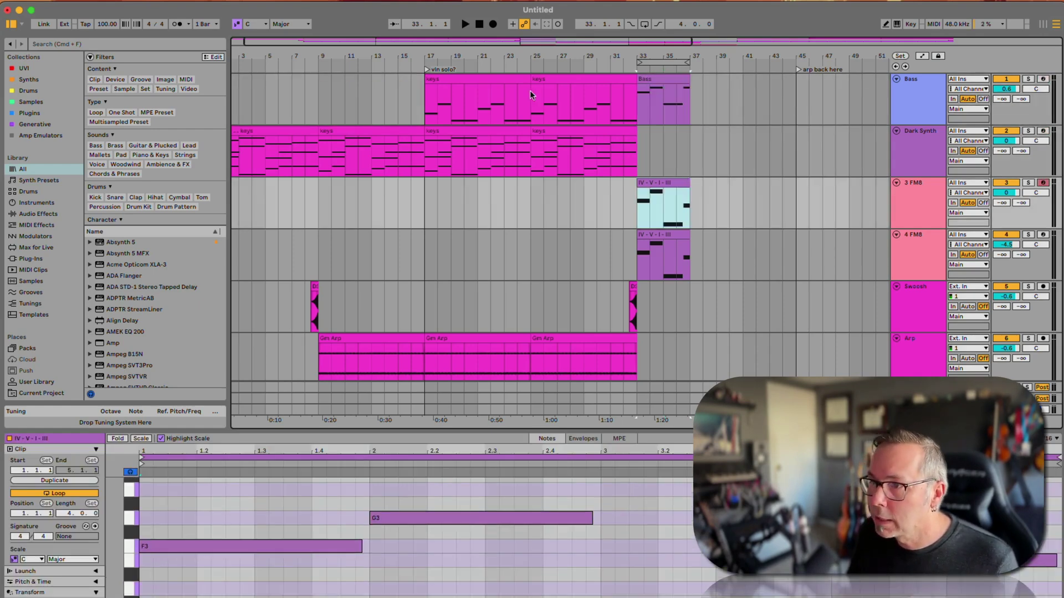
pyautogui.click(497, 76)
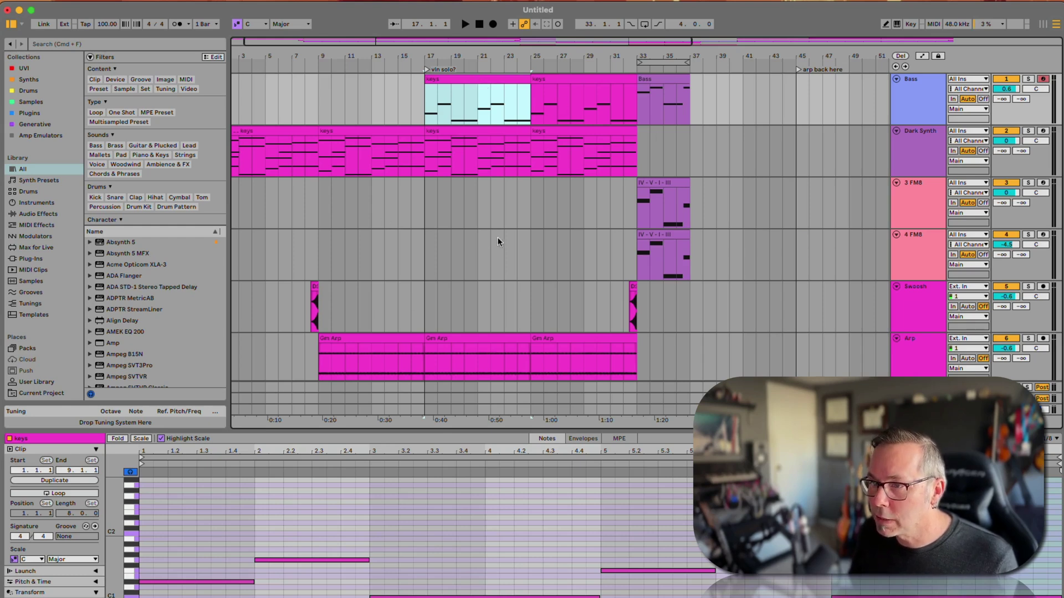
# Select bars 21 to 27 on the 4 FM8 track and loop that six-bar range.
pyautogui.moveTo(432, 245); pyautogui.dragTo(531, 245)
pyautogui.click(457, 246)
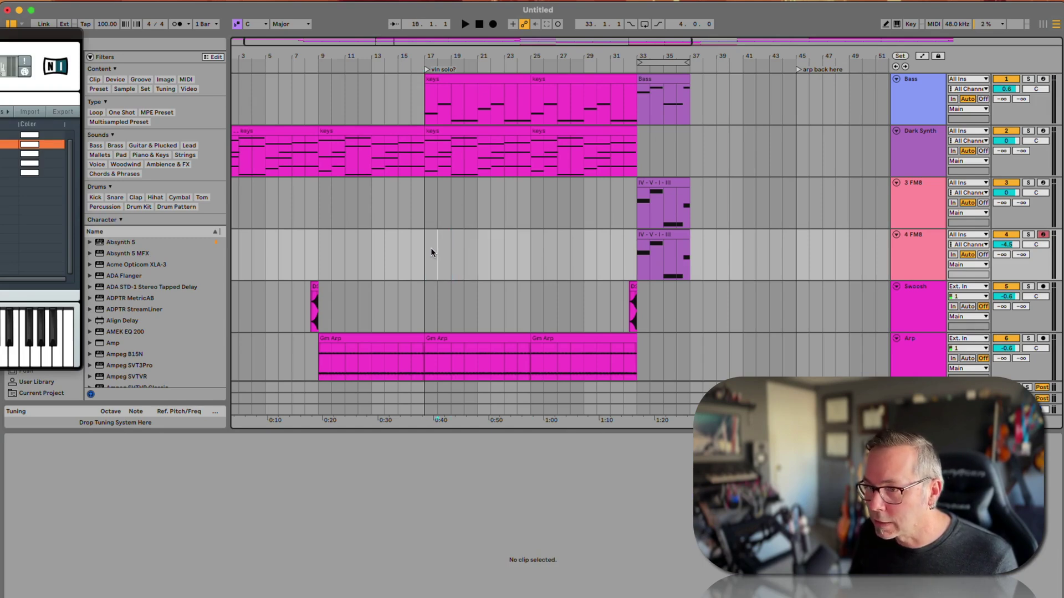
pyautogui.moveTo(437, 248); pyautogui.dragTo(581, 251)
pyautogui.click(574, 248)
pyautogui.moveTo(484, 257); pyautogui.dragTo(563, 258)
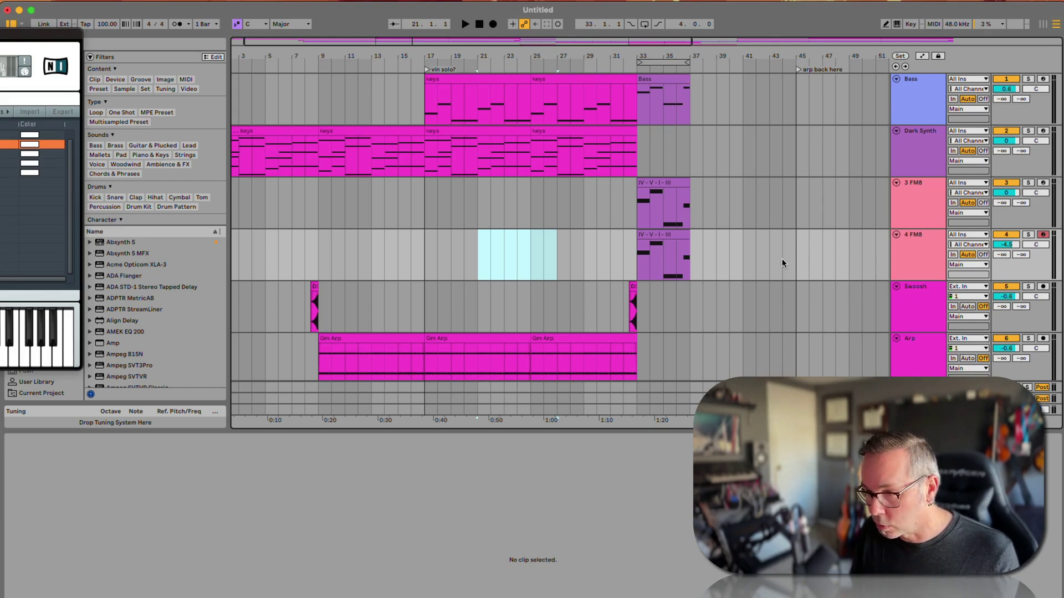
pyautogui.press('super+l')
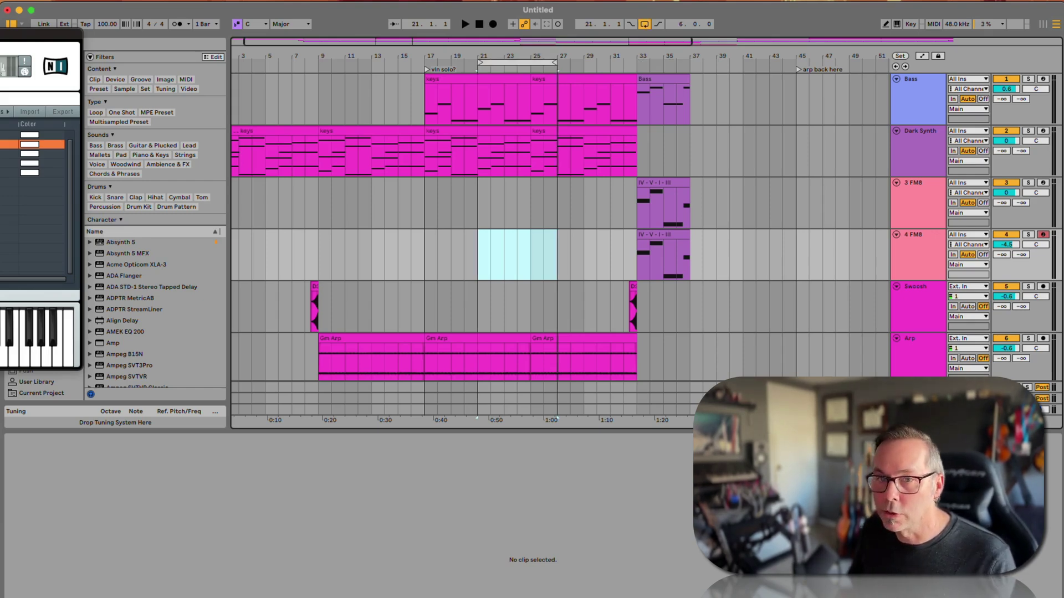
pyautogui.press('super+alt+p')
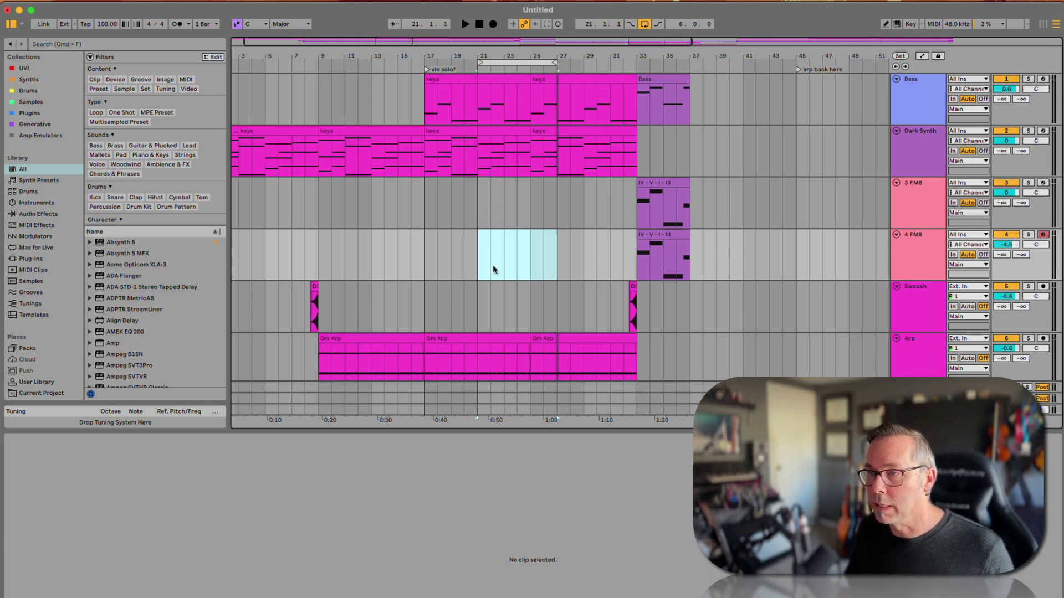
# Select the material inside the arrangement loop and move the loop's start to bar 33.
pyautogui.click(518, 63)
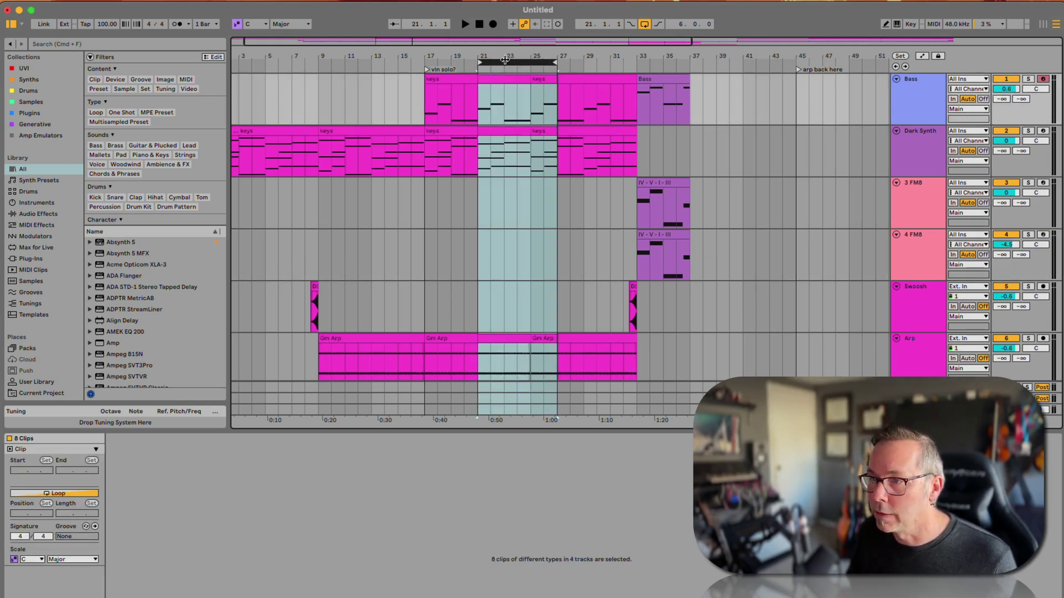
pyautogui.moveTo(504, 61); pyautogui.dragTo(663, 101)
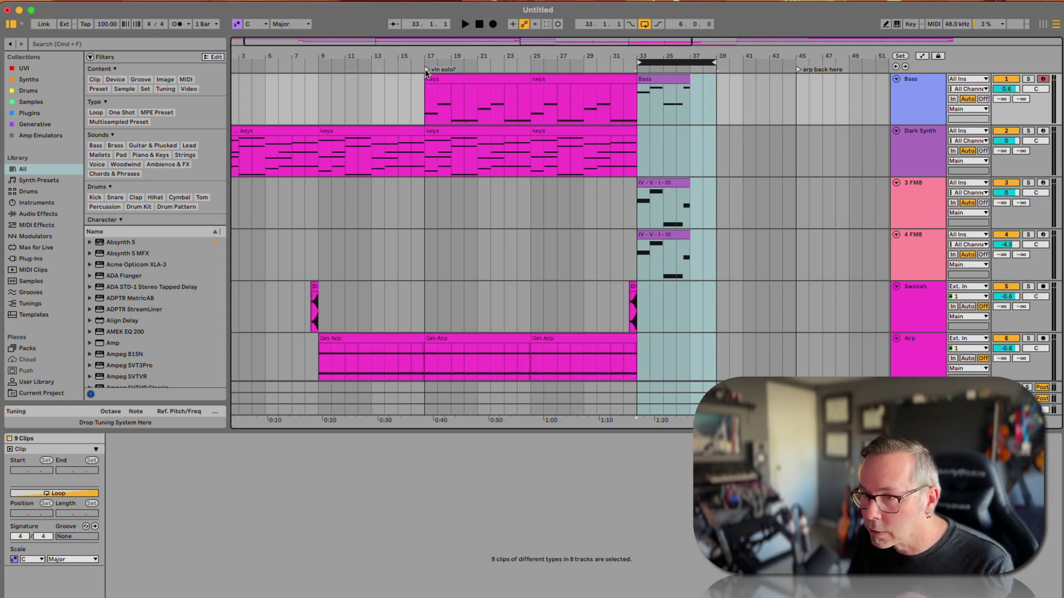
# Jump to the "vln solo?" locator, to "arp back here" and back, and look over the tracks down to the drums.
pyautogui.click(426, 72)
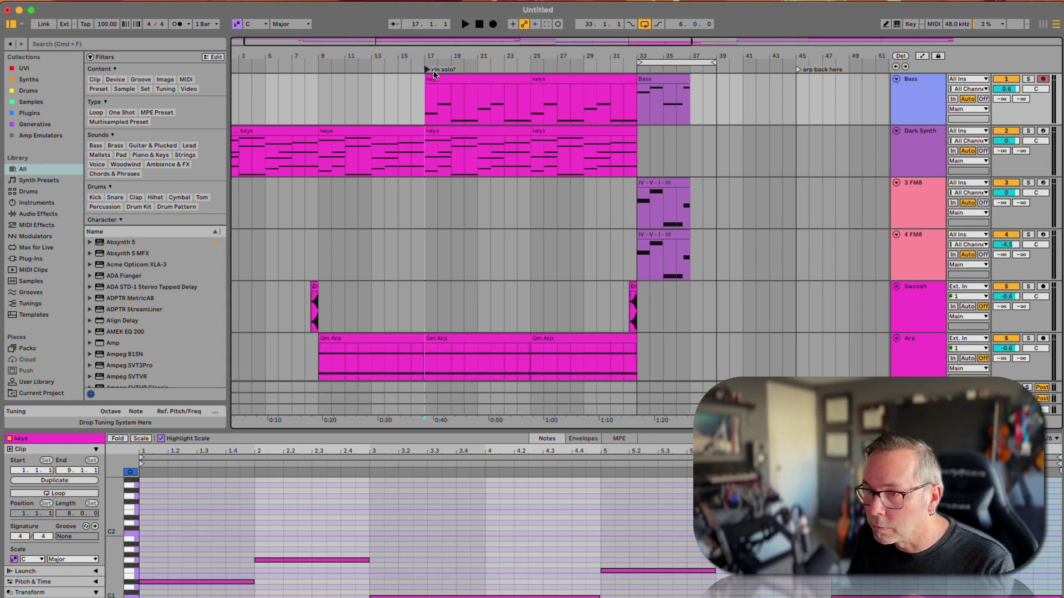
pyautogui.click(798, 70)
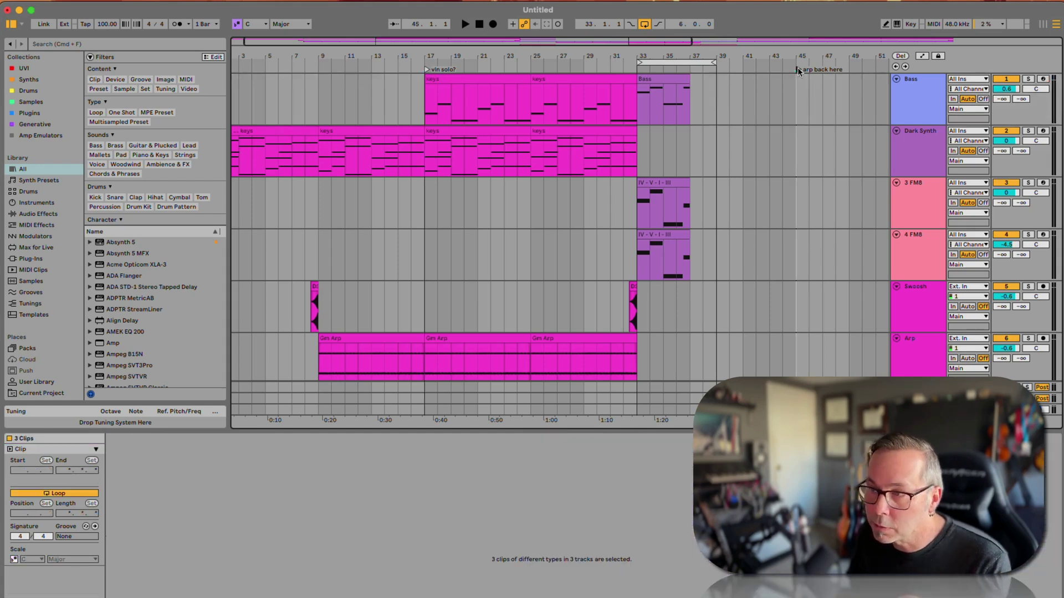
pyautogui.click(427, 69)
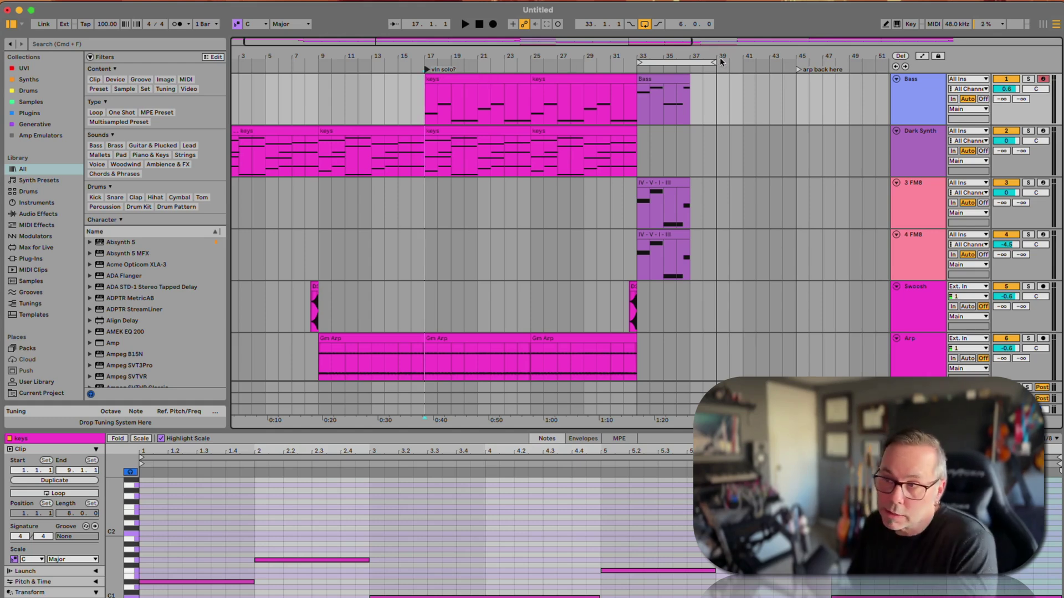
pyautogui.hscroll(2, 599, 191)
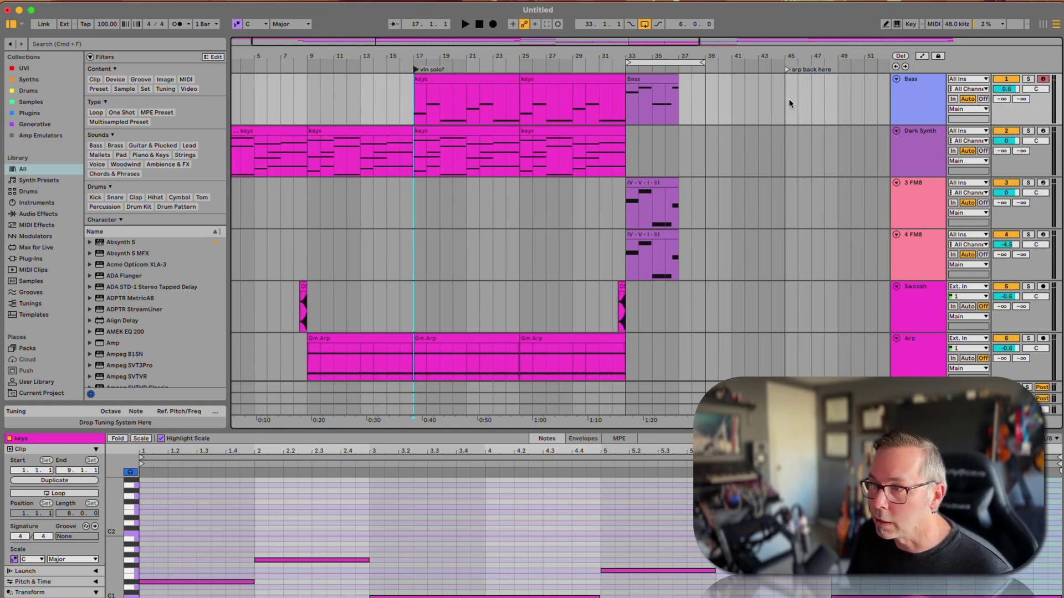
pyautogui.scroll(-6, 819, 76)
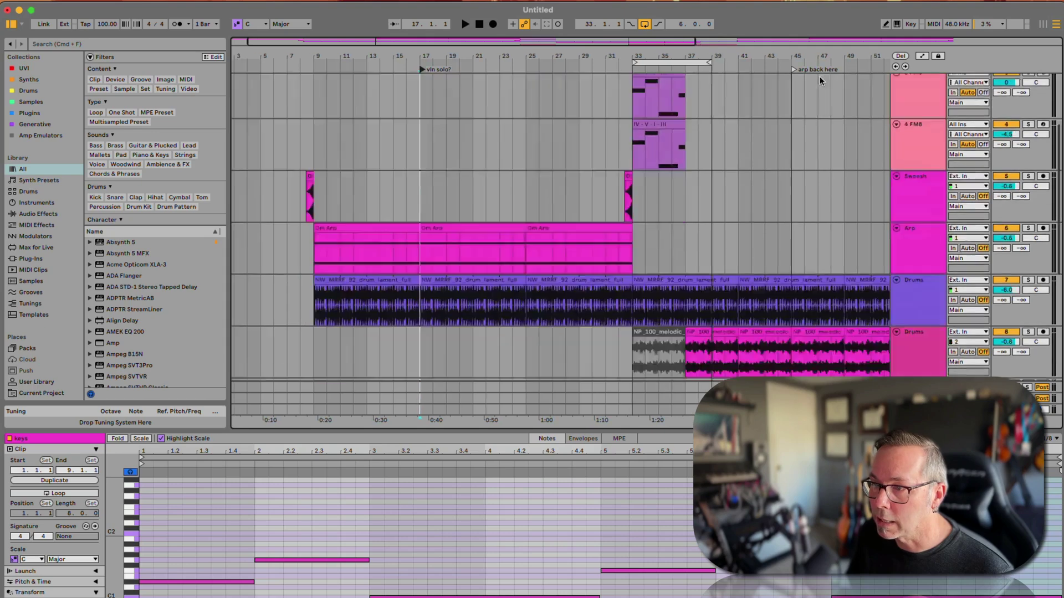
pyautogui.scroll(6, 819, 77)
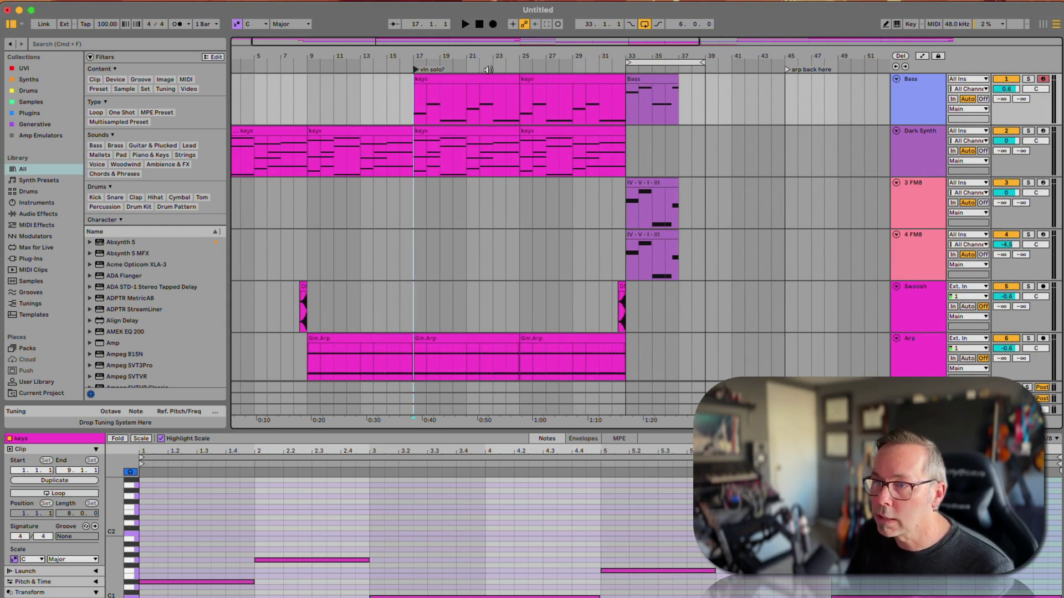
# Add a locator at bar 23 named "This part.".
pyautogui.rightClick(490, 71)
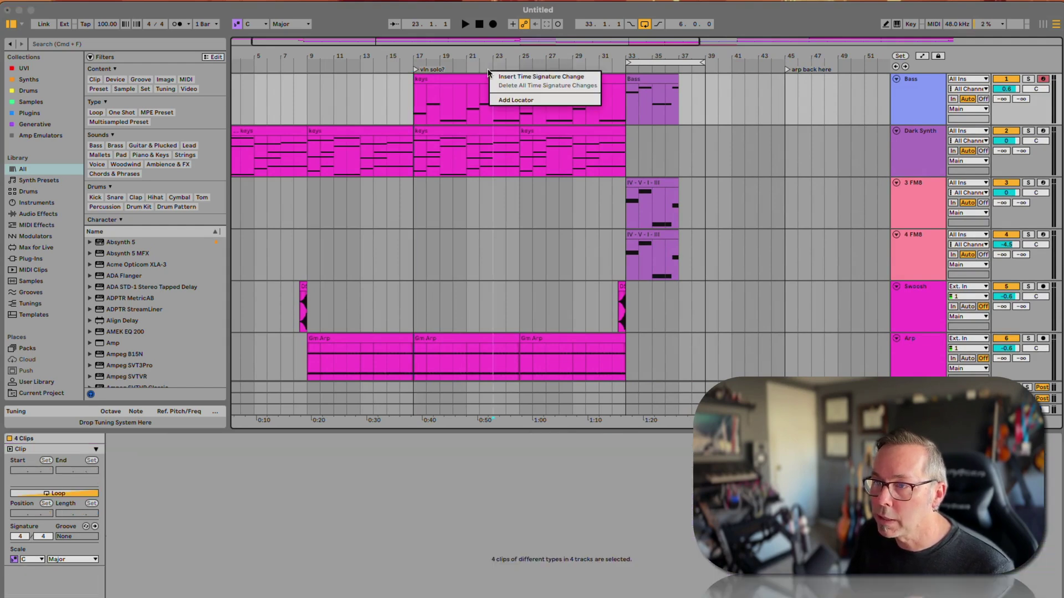
pyautogui.click(512, 101)
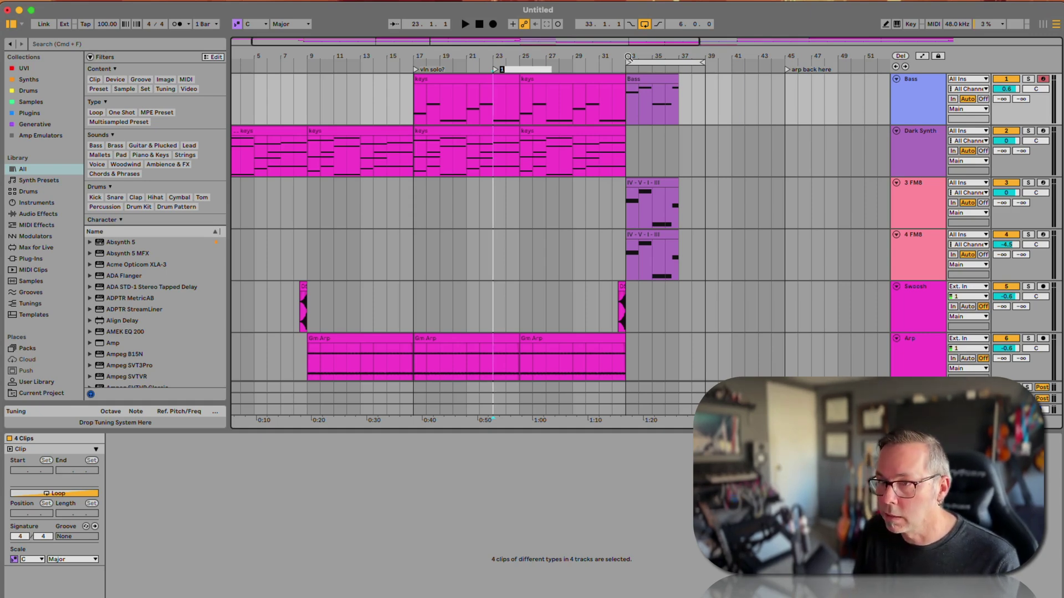
pyautogui.write('This part.')
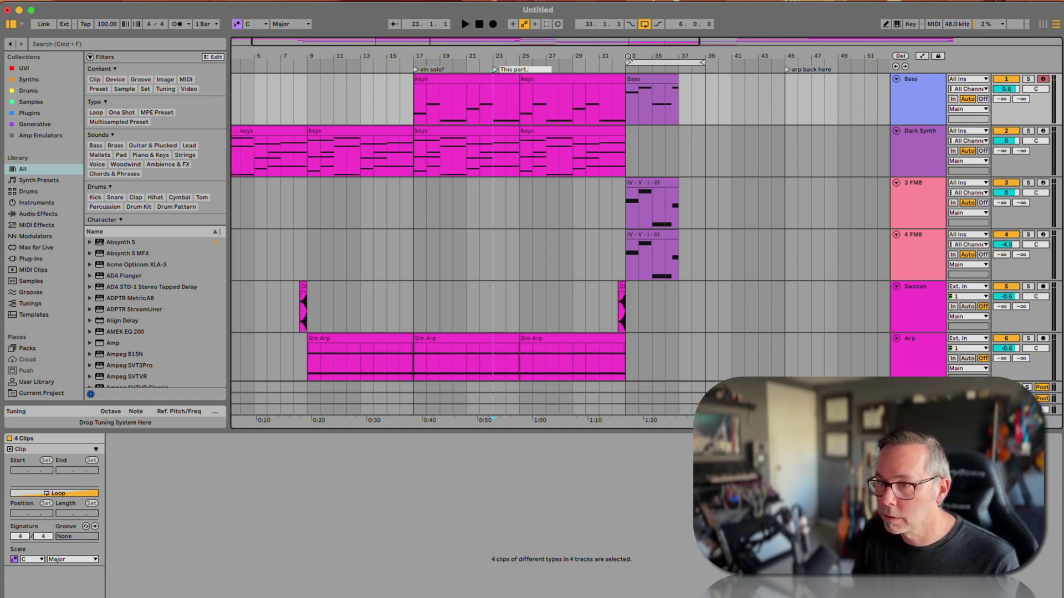
pyautogui.press('Return')
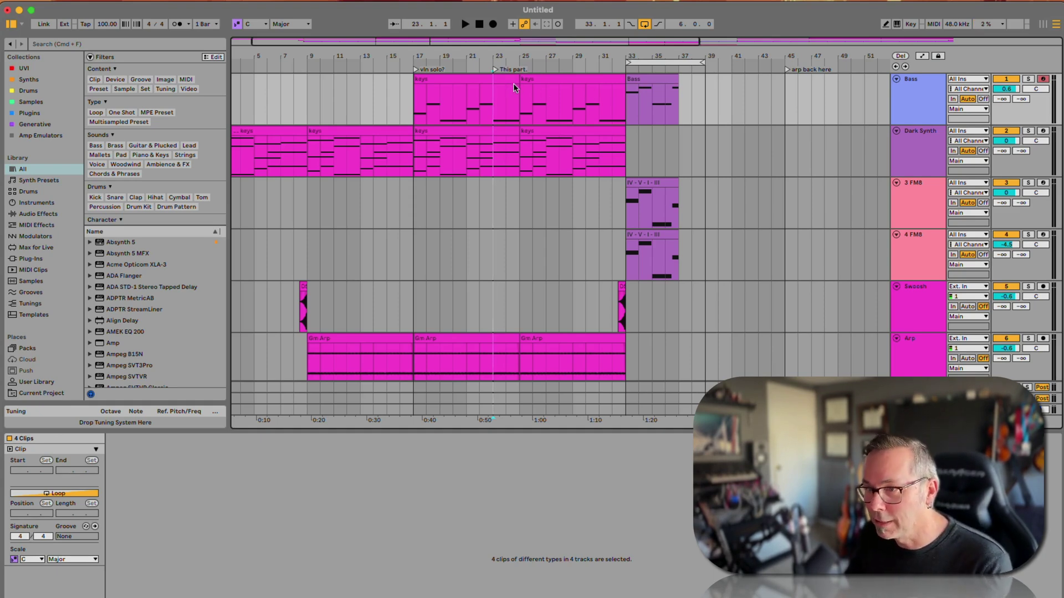
# Delete the "This part." locator at bar 23.
pyautogui.rightClick(493, 68)
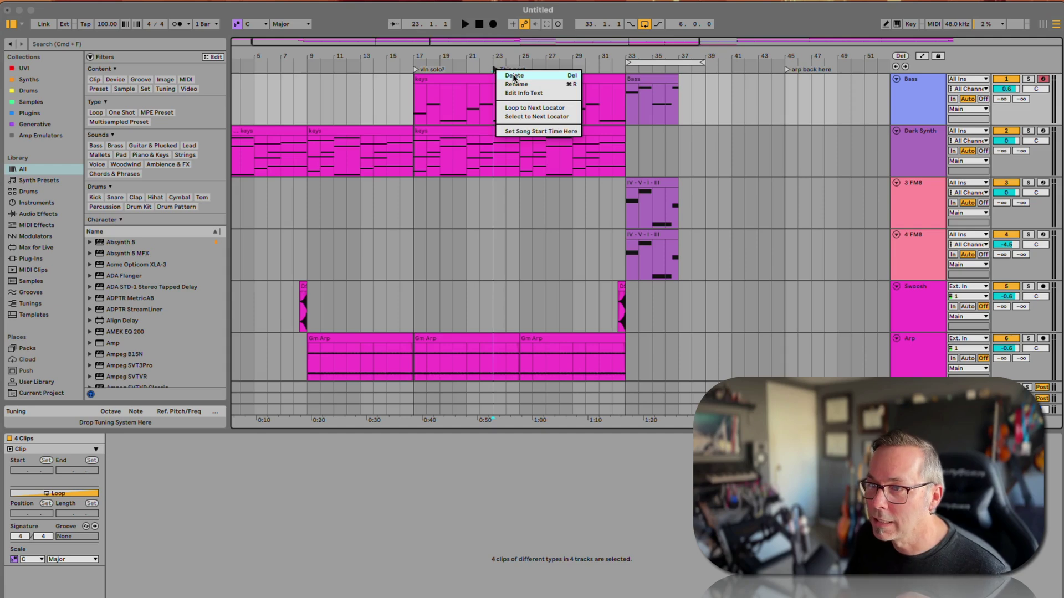
pyautogui.click(514, 76)
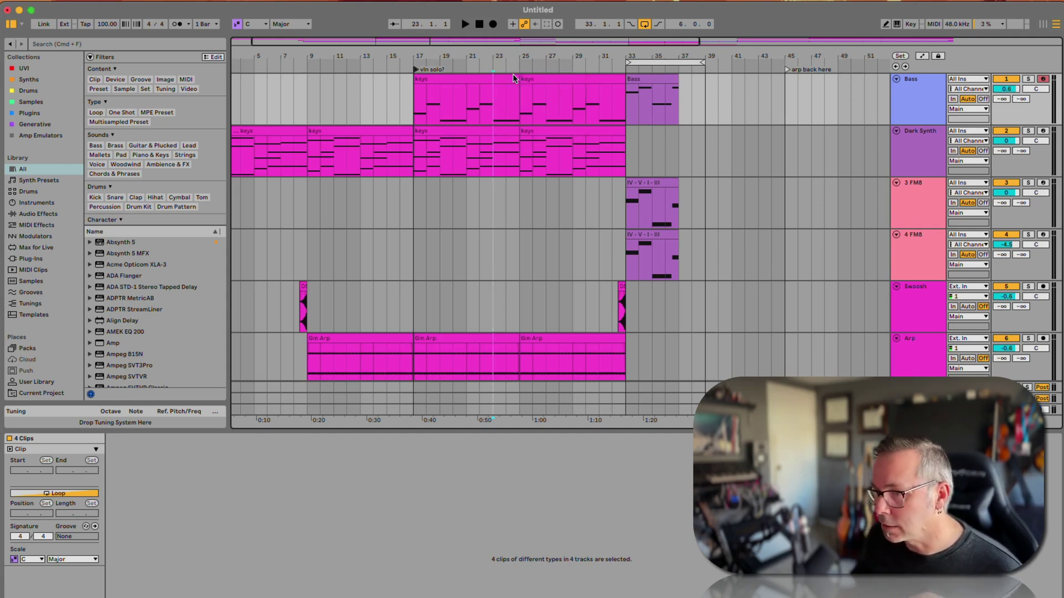
pyautogui.hscroll(-2, 456, 124)
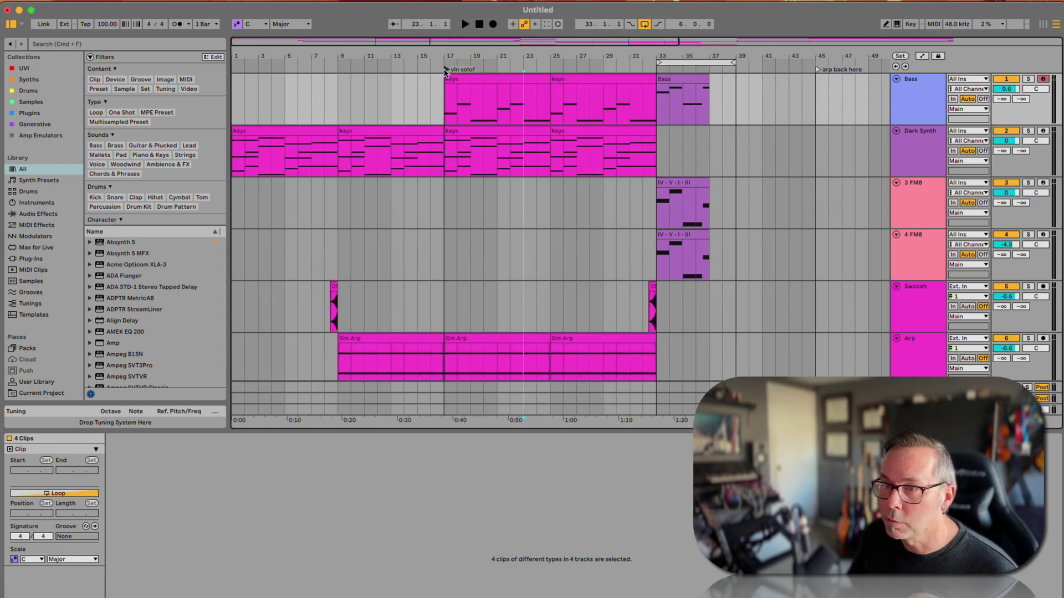
# Play the arrangement from the "vln solo?" locator for a few bars and stop playback.
pyautogui.moveTo(443, 69)
pyautogui.mouseDown()
pyautogui.moveTo(365, 67)
pyautogui.moveTo(455, 66)
pyautogui.moveTo(441, 66)
pyautogui.mouseUp()
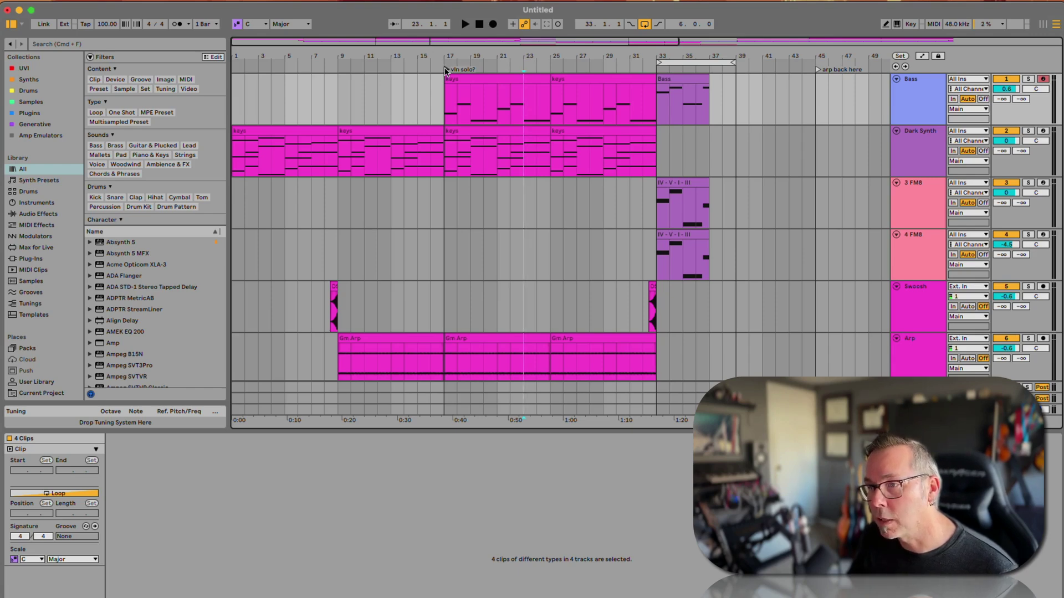
pyautogui.click(446, 70)
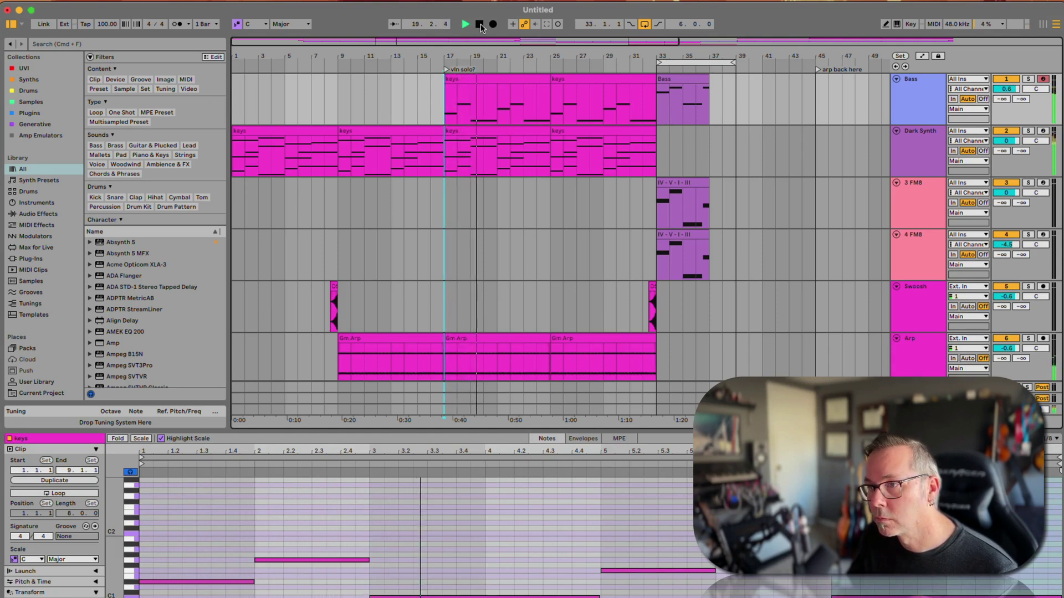
pyautogui.click(480, 24)
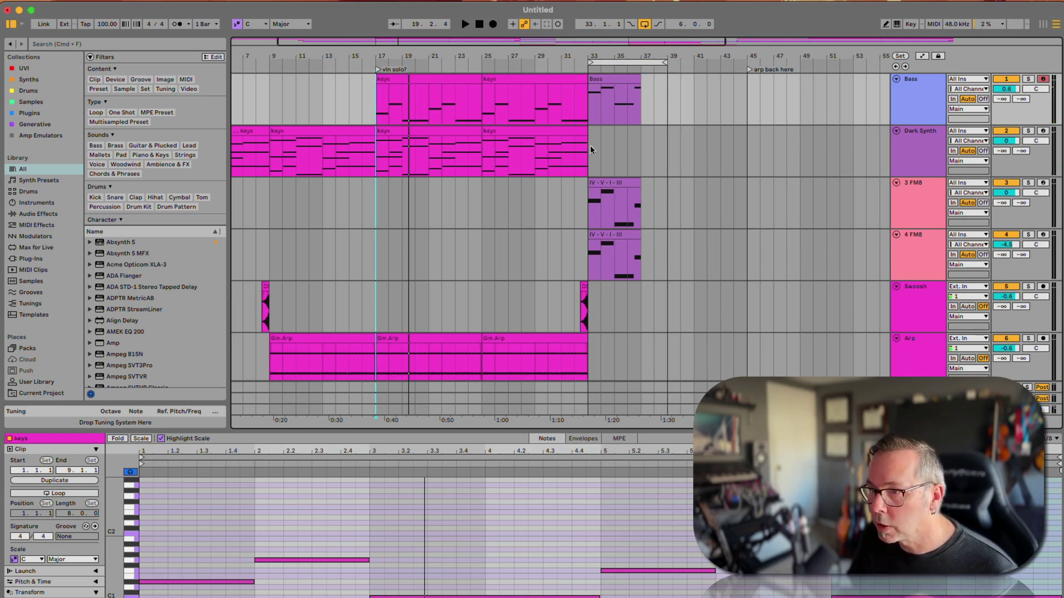
# Copy the three bars from bar 19 of the Bass track's keys clip to bar 42 and remove the pasted copy.
pyautogui.moveTo(407, 98); pyautogui.dragTo(439, 106)
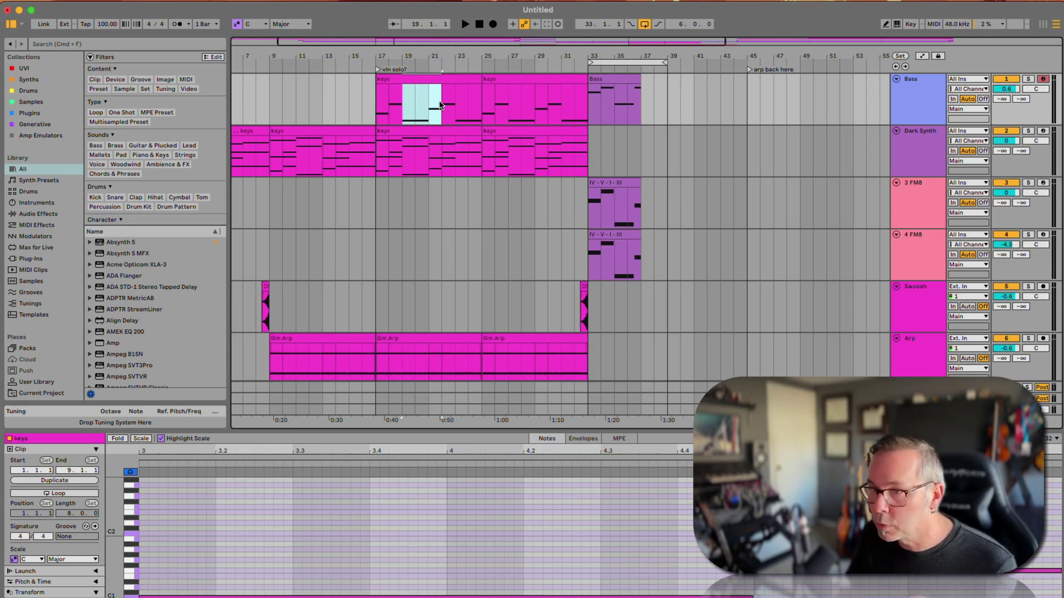
pyautogui.click(712, 104)
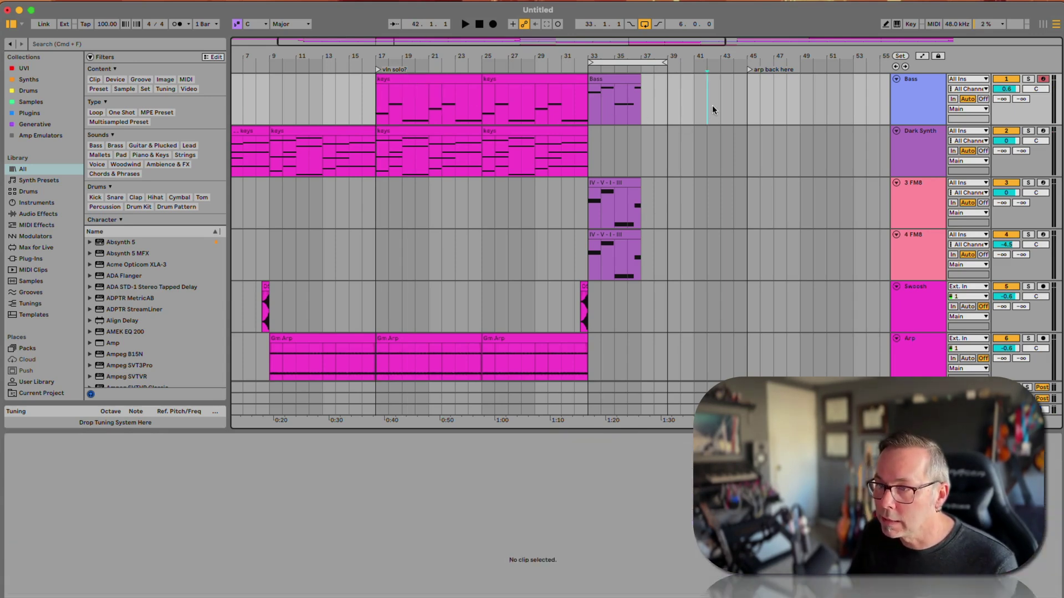
pyautogui.press('super+v')
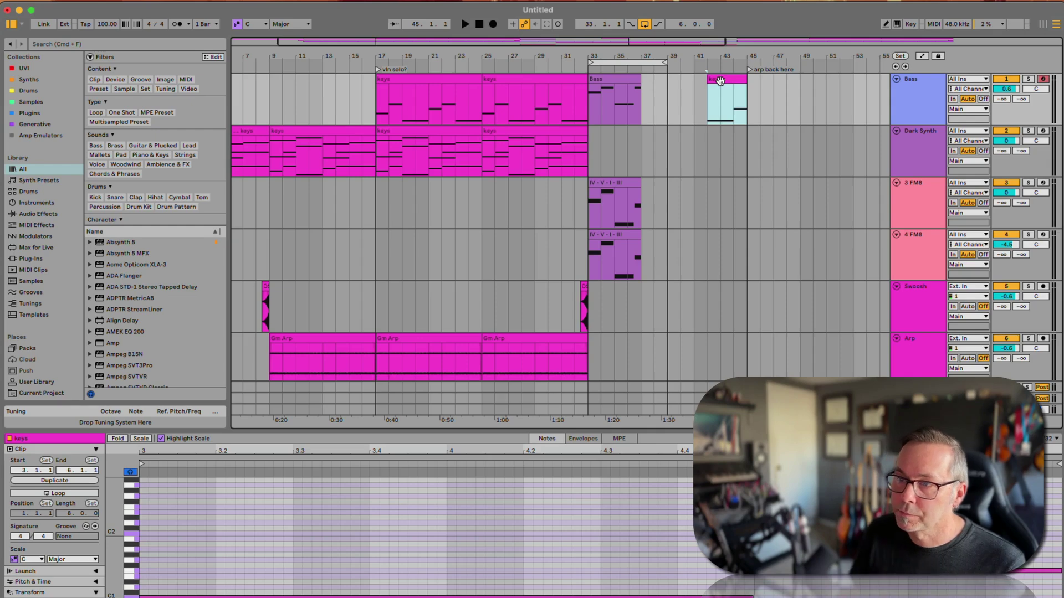
pyautogui.press('Delete')
# Paste a two-bar section from bar 20 of track 7's drum loop at bar 21 on Drums track 8 and undo the paste.
pyautogui.scroll(-10, 443, 317)
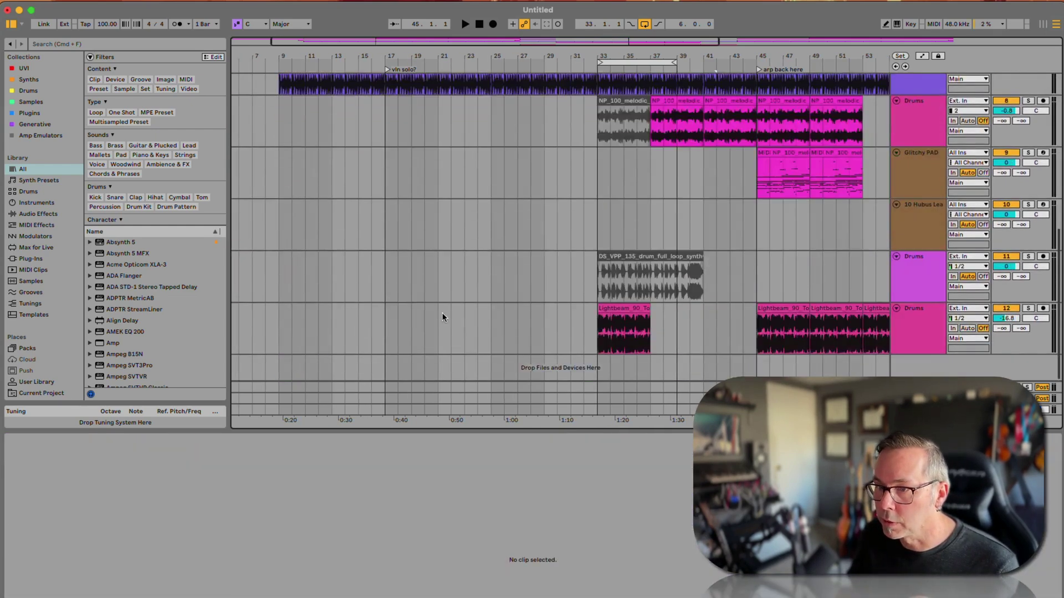
pyautogui.click(446, 200)
pyautogui.moveTo(446, 200); pyautogui.dragTo(447, 202)
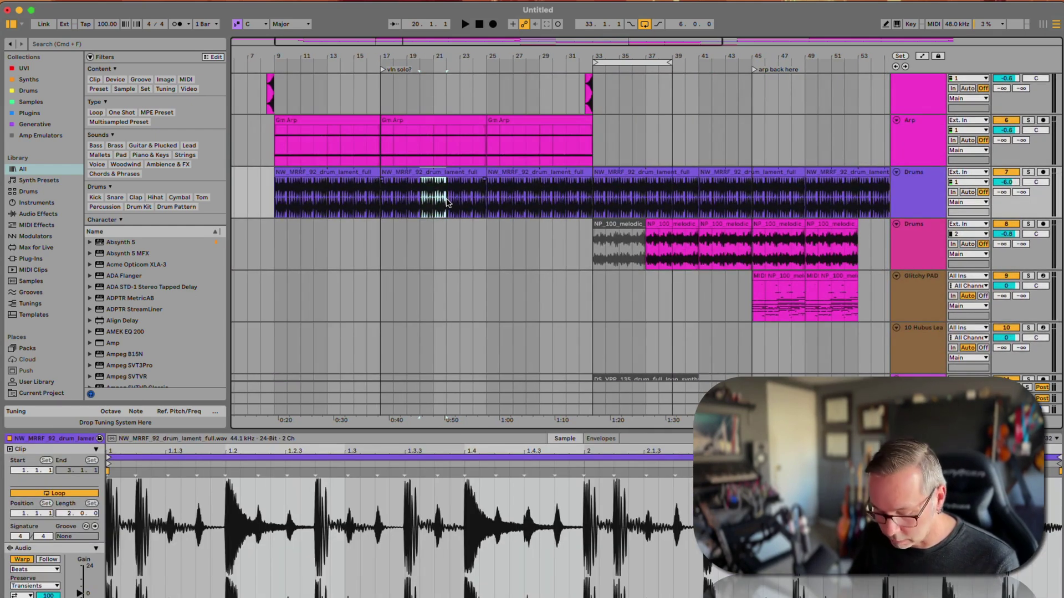
pyautogui.click(426, 246)
pyautogui.hotkey('ctrl', 'v')
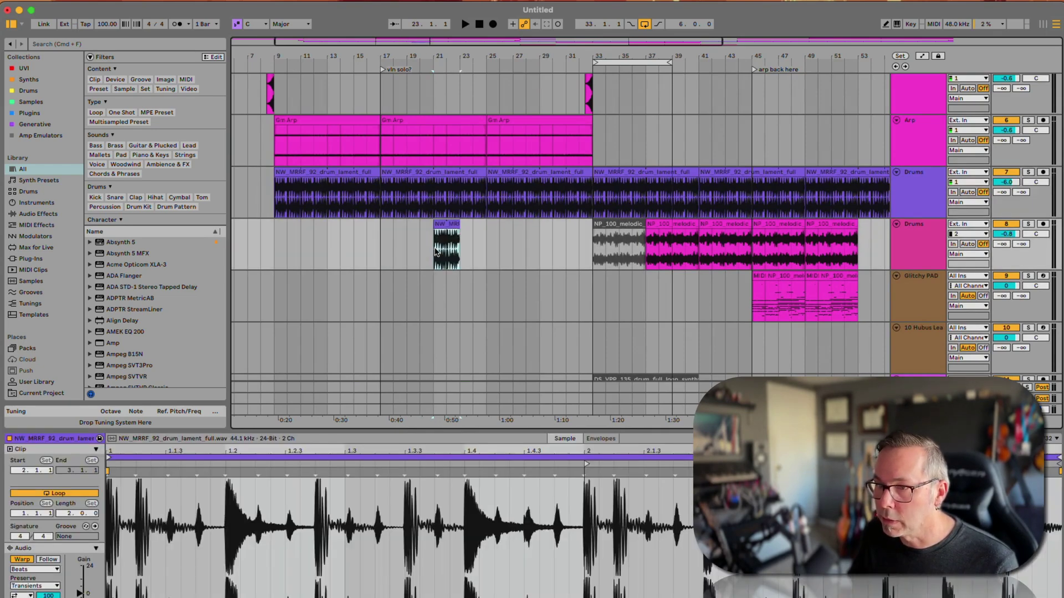
pyautogui.hotkey('ctrl', 'z')
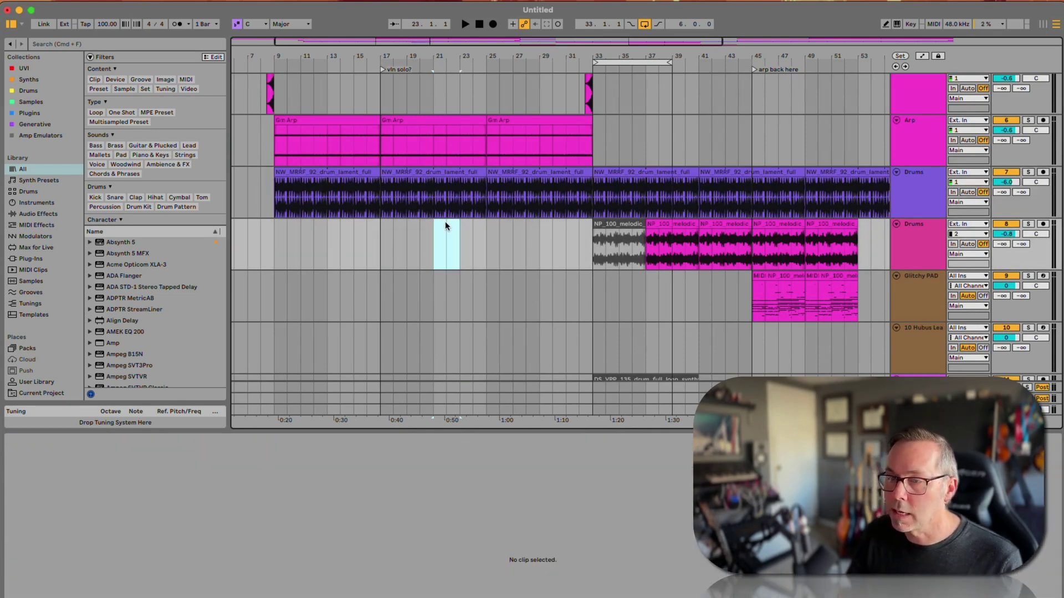
# Select the two-bar range from bar 21 to bar 23 inside the drum loop on track 7.
pyautogui.scroll(5, 445, 222)
pyautogui.hscroll(1, 445, 221)
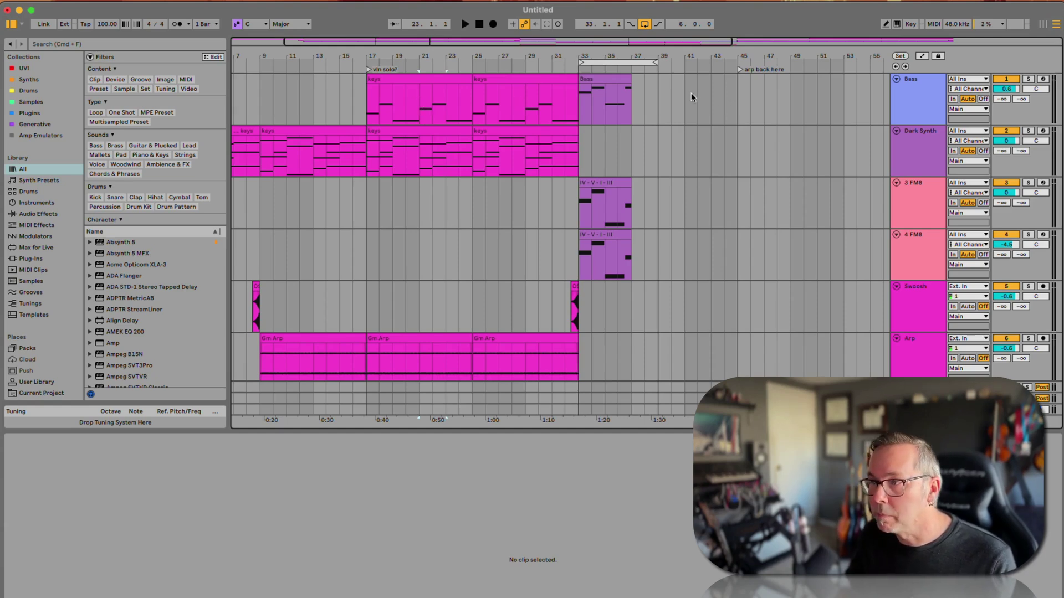
pyautogui.scroll(-5, 447, 297)
pyautogui.hscroll(-2, 447, 297)
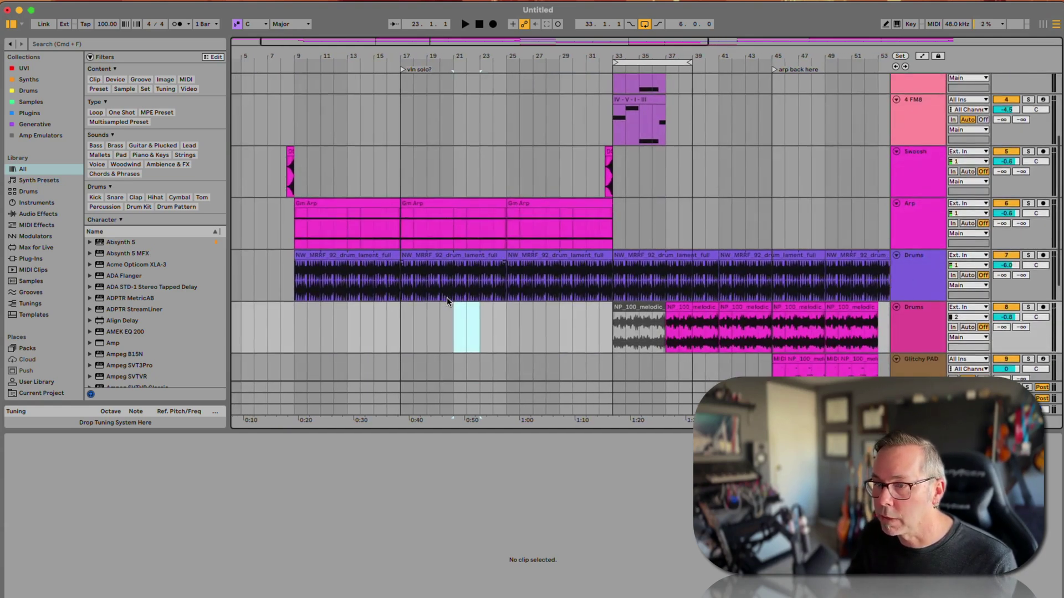
pyautogui.moveTo(455, 280); pyautogui.dragTo(474, 278)
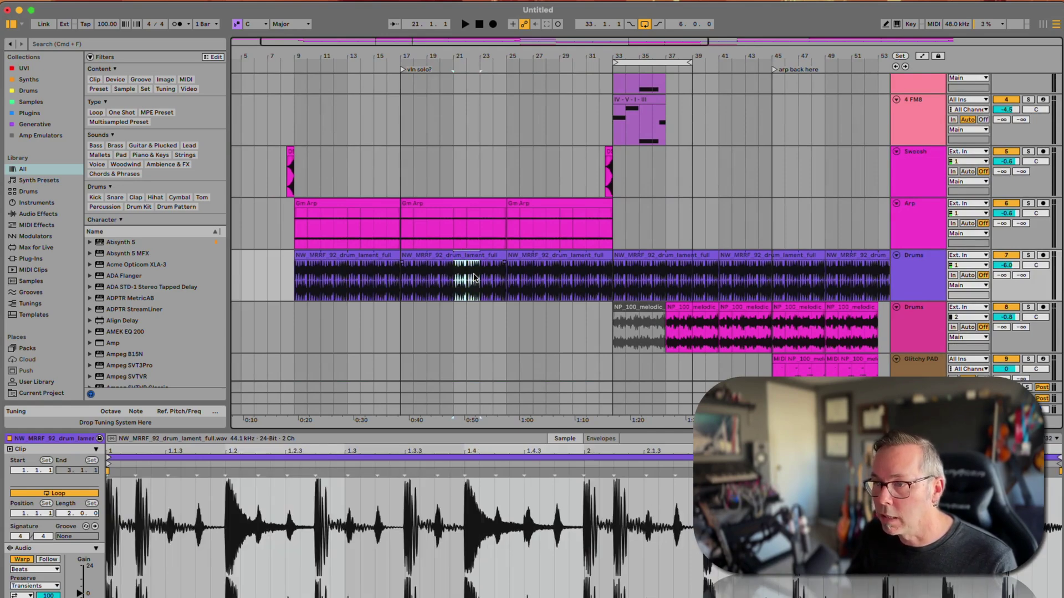
# Clear the drum selection by placing the insert marker at bar 22 on the Swoosh track.
pyautogui.scroll(5, 473, 277)
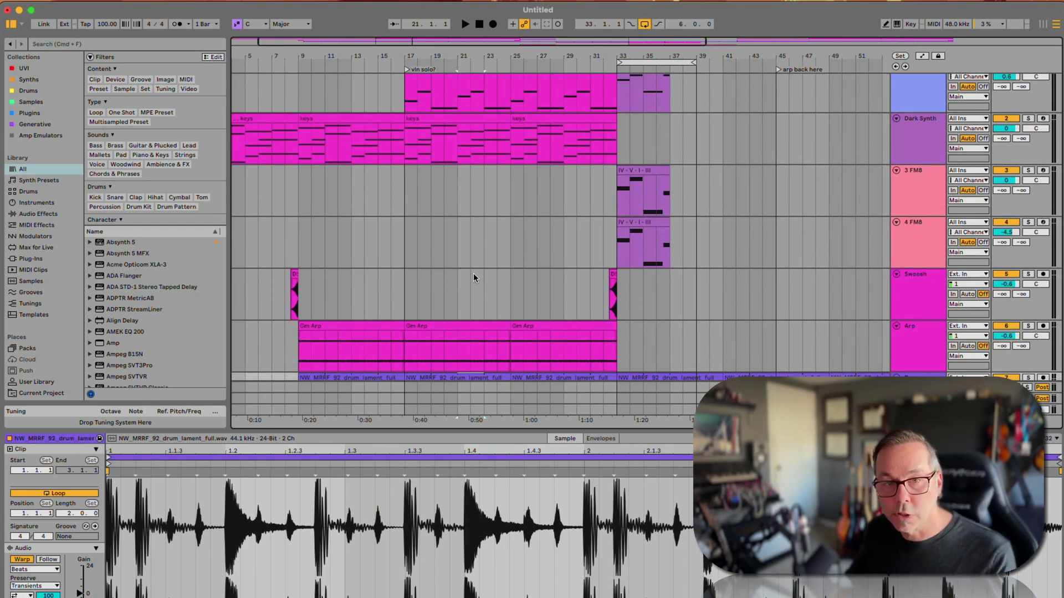
pyautogui.scroll(-3, 475, 231)
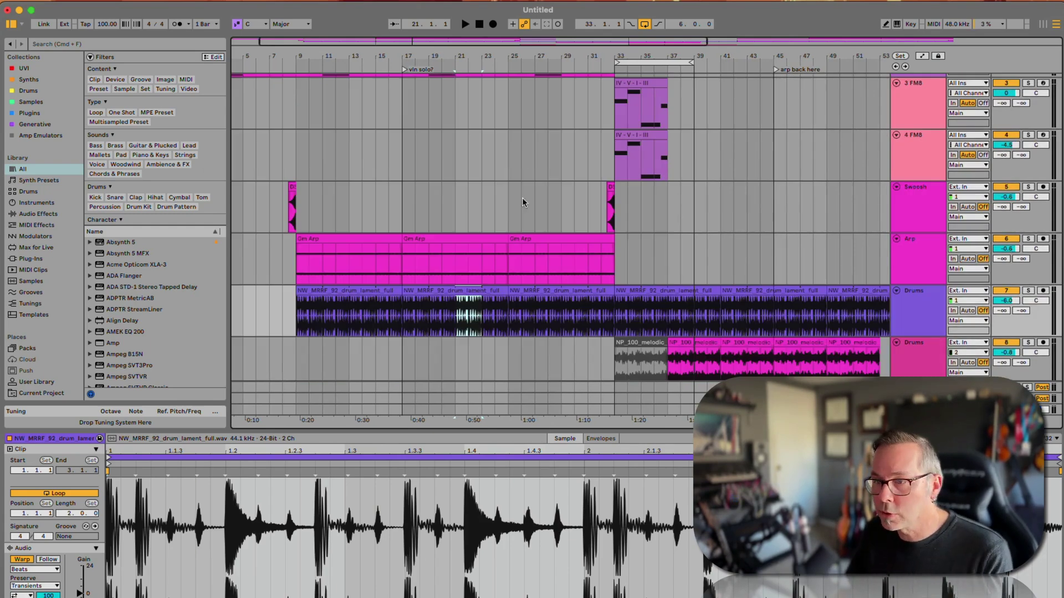
pyautogui.click(465, 211)
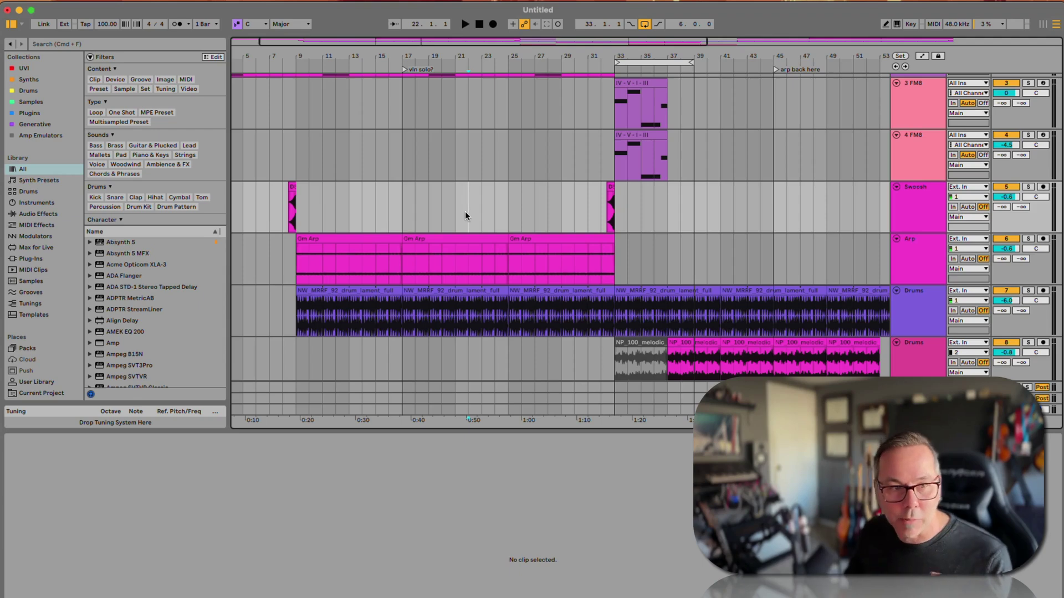